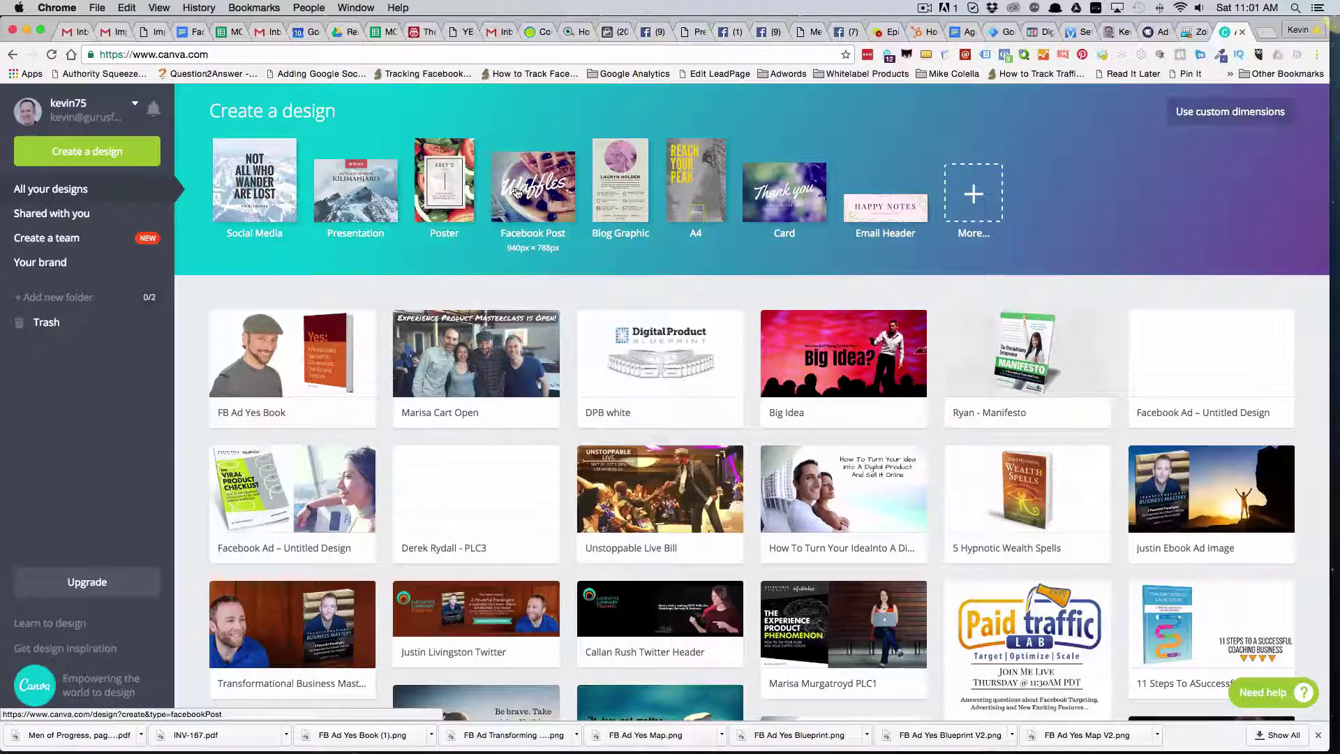
Show all design types to reach the Ads section's 1200×628 px Facebook Ad
{"action": "left_click", "coordinate": [976, 217]}
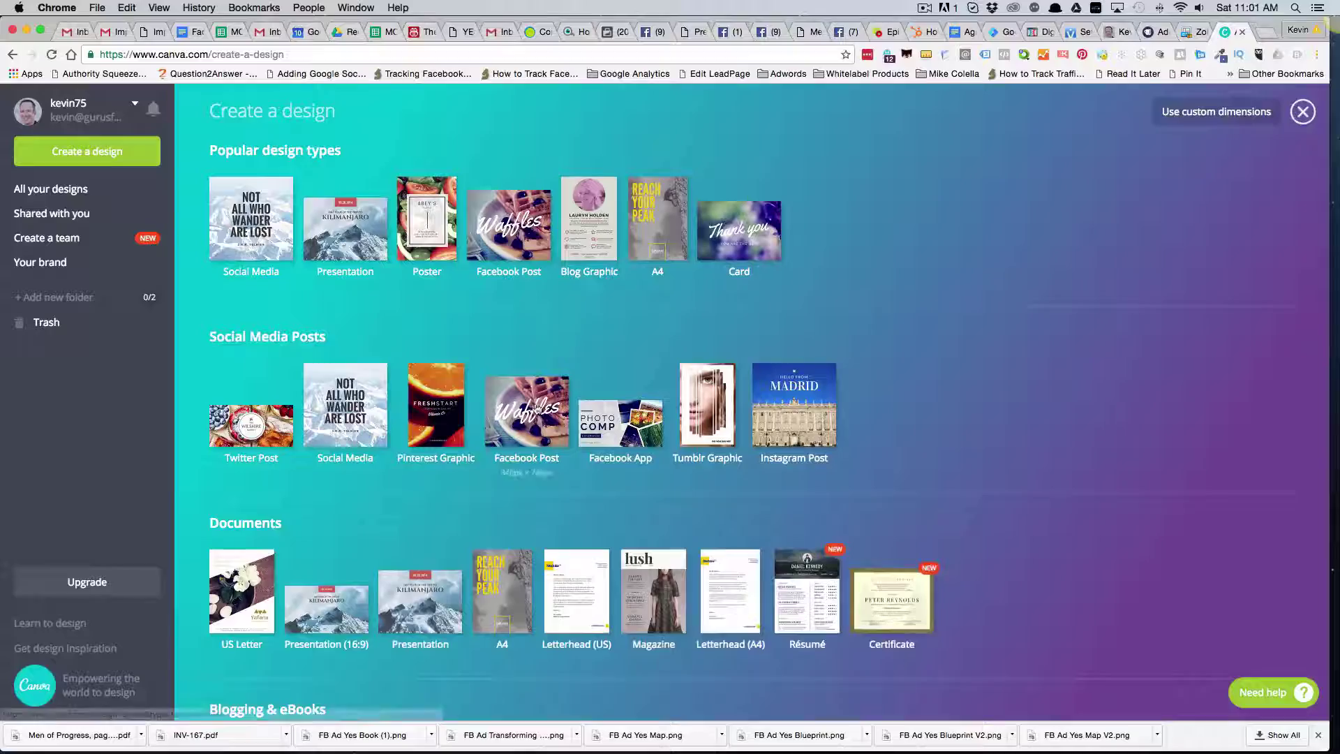
{"action": "scroll", "coordinate": [541, 437], "scroll_direction": "down", "scroll_amount": 2}
{"action": "scroll", "coordinate": [541, 437], "scroll_direction": "down", "scroll_amount": 2}
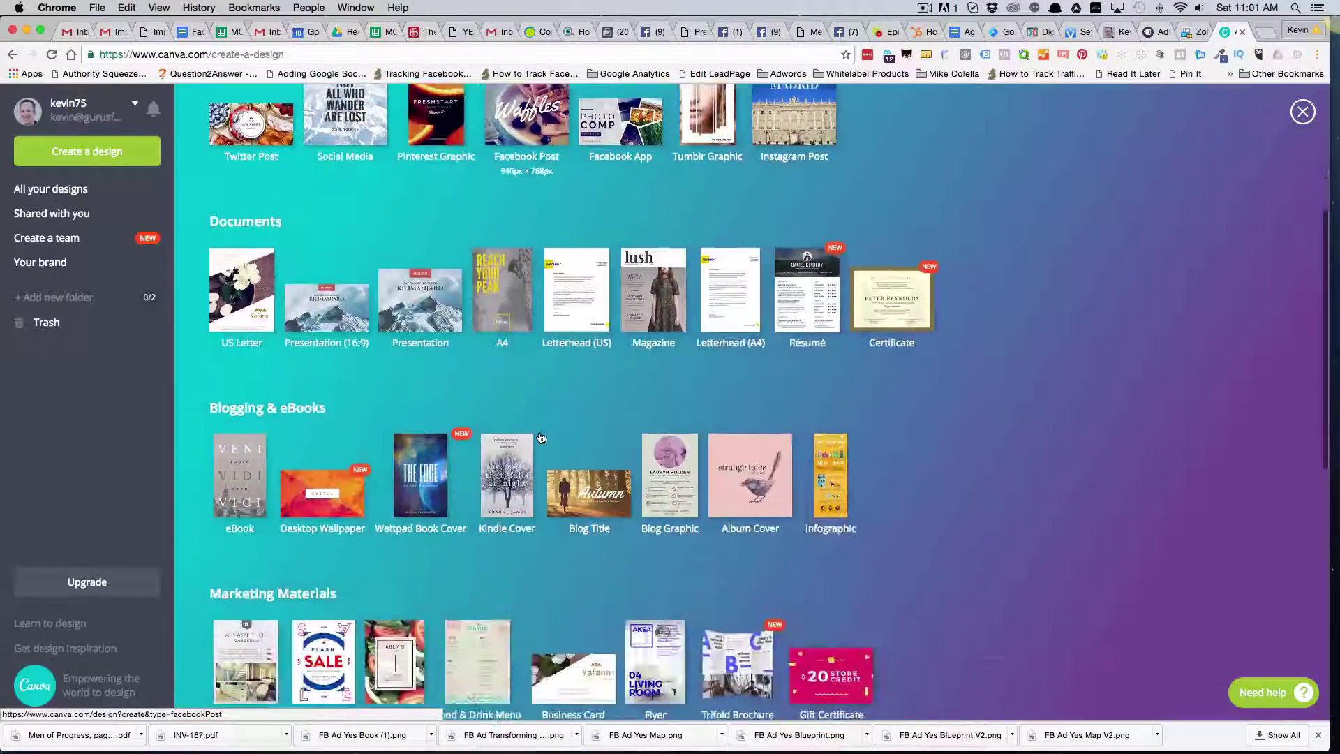
{"action": "scroll", "coordinate": [541, 437], "scroll_direction": "down", "scroll_amount": 2}
{"action": "scroll", "coordinate": [540, 438], "scroll_direction": "down", "scroll_amount": 2}
{"action": "scroll", "coordinate": [540, 436], "scroll_direction": "down", "scroll_amount": 3}
{"action": "scroll", "coordinate": [541, 436], "scroll_direction": "down", "scroll_amount": 1}
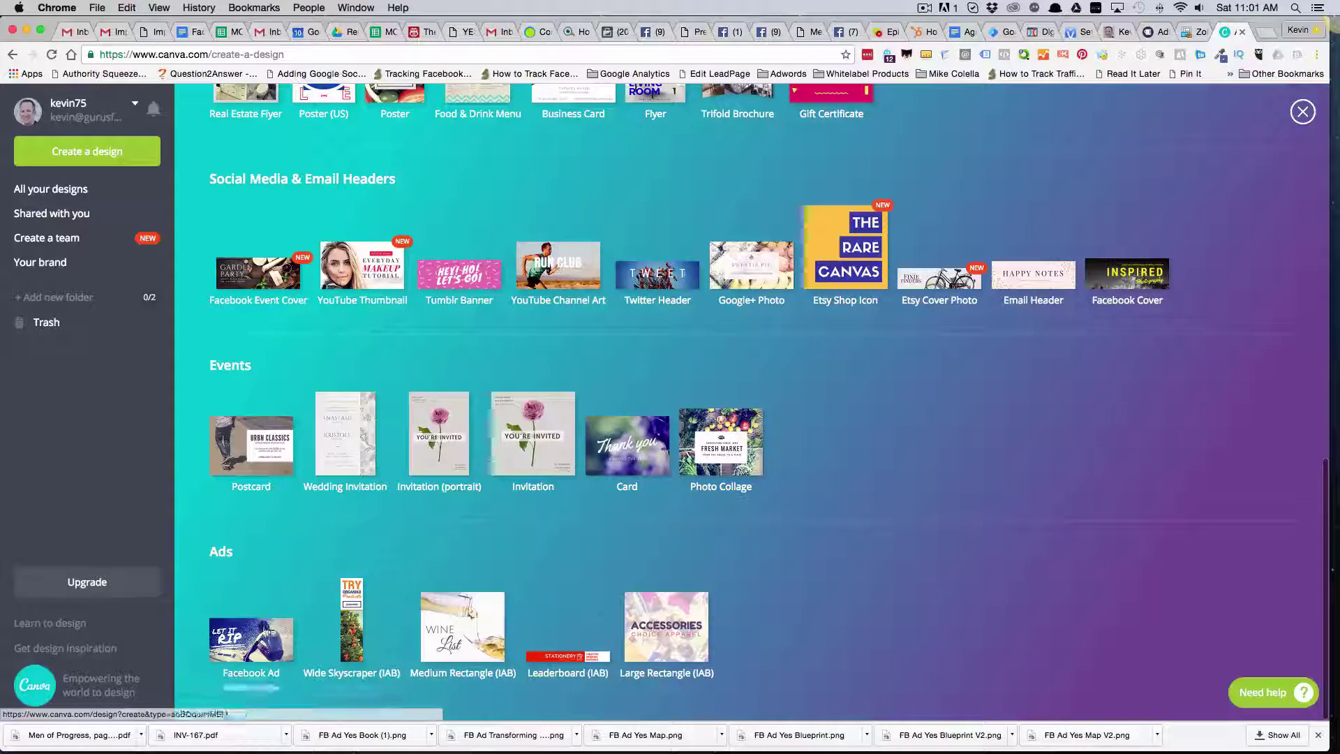
{"action": "mouse_move", "coordinate": [251, 635]}
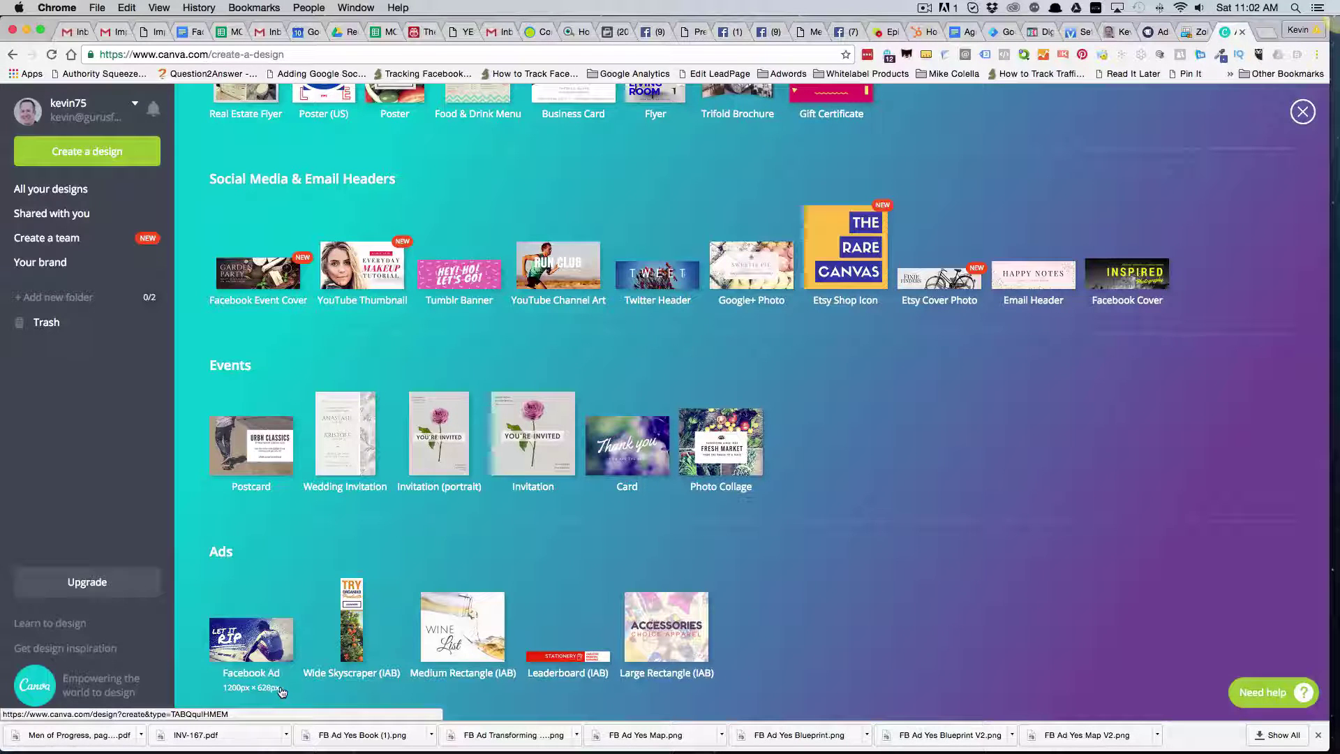
Create a 1200×628 Facebook Ad and apply the free RELAX layout with its mountain photo
{"action": "left_click", "coordinate": [253, 653]}
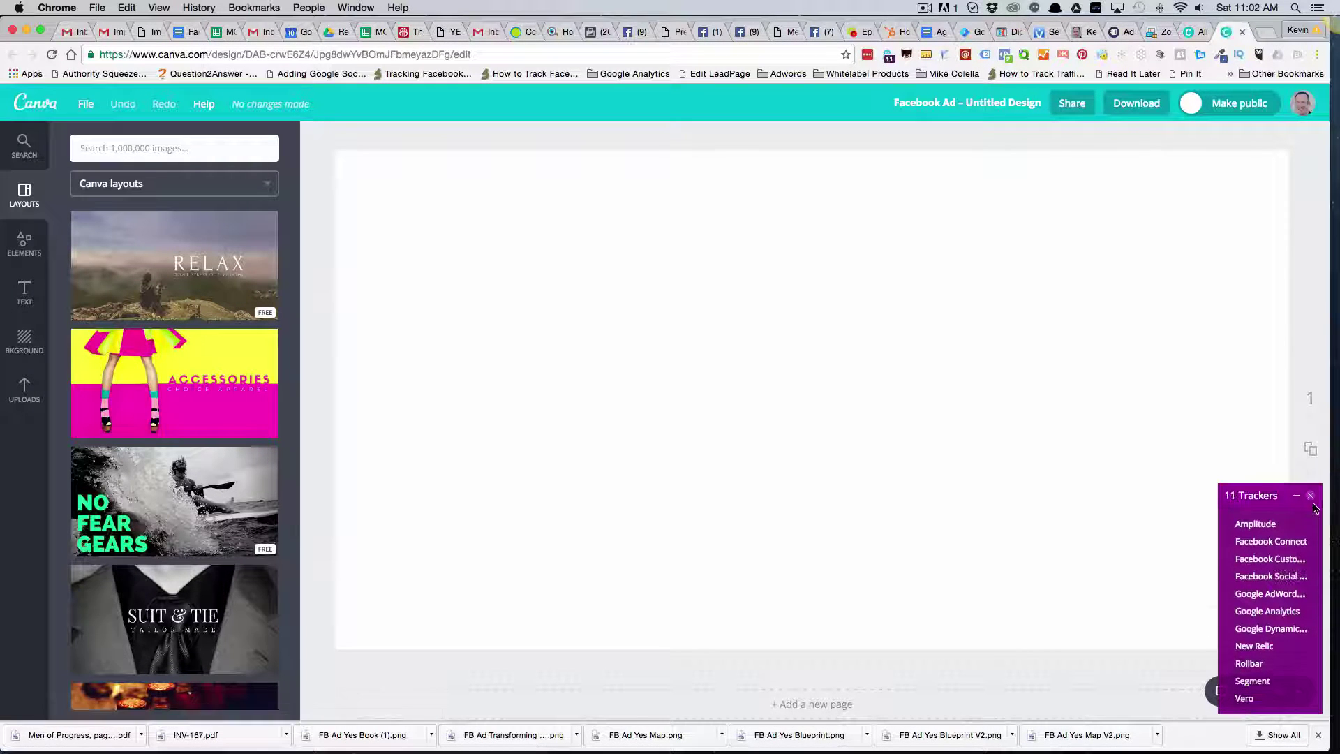
{"action": "left_click", "coordinate": [1314, 534]}
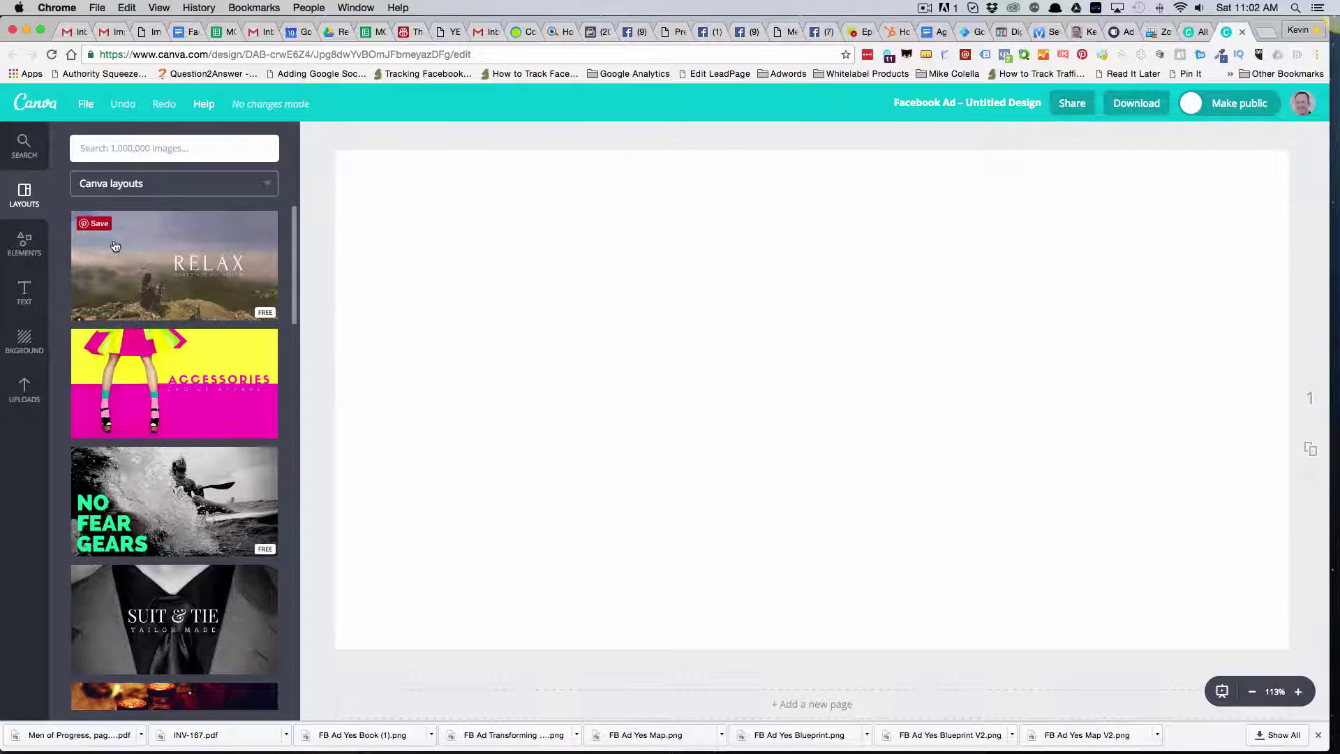
{"action": "left_click", "coordinate": [175, 264]}
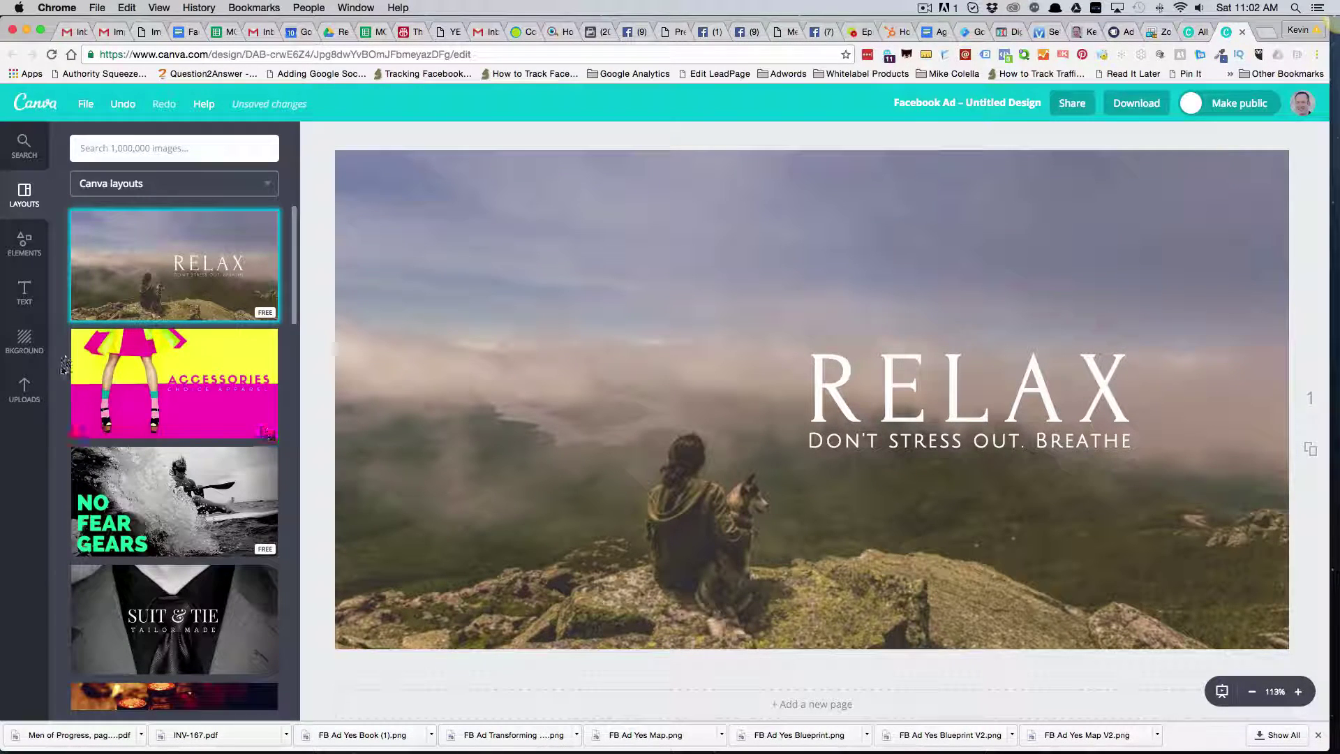
Use the uploaded woman-on-laptop photo as background and move RELAX and its tagline upper left
{"action": "left_click", "coordinate": [24, 391]}
{"action": "scroll", "coordinate": [121, 394], "scroll_direction": "down", "scroll_amount": 1}
{"action": "scroll", "coordinate": [147, 424], "scroll_direction": "down", "scroll_amount": 2}
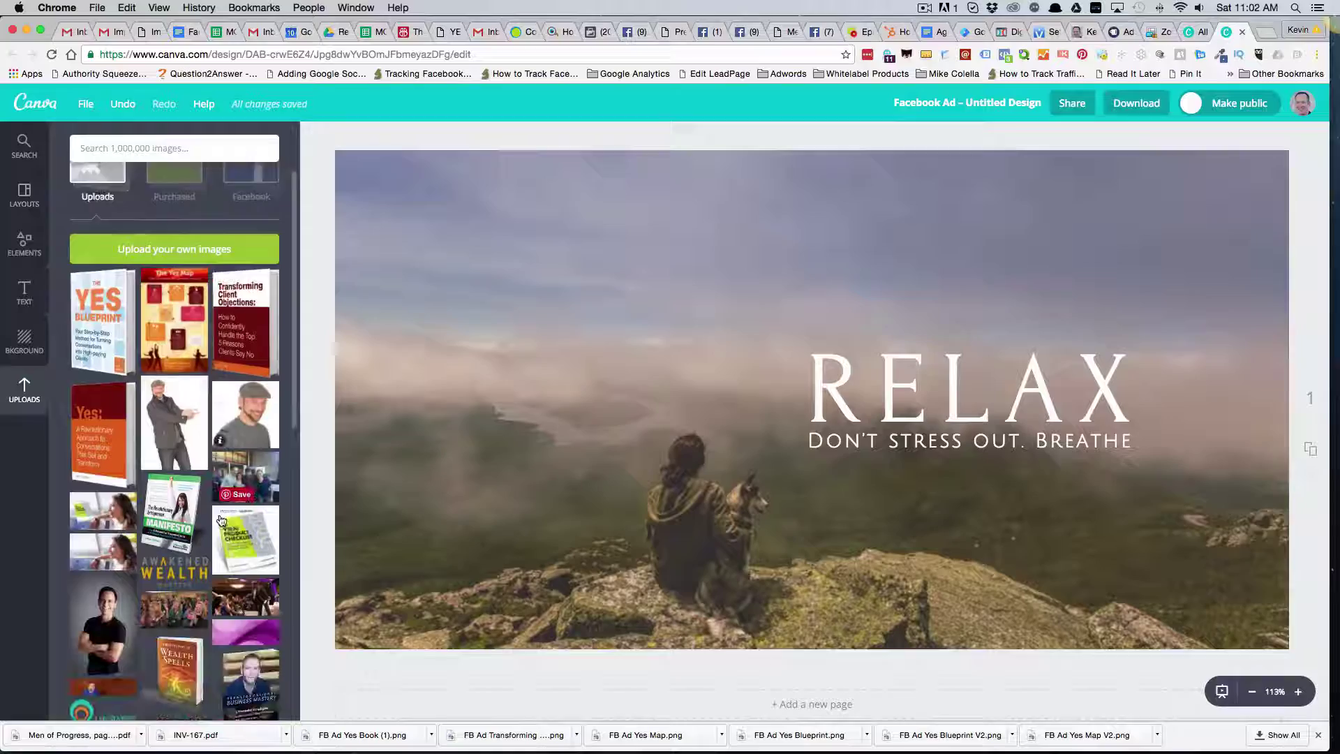
{"action": "scroll", "coordinate": [189, 471], "scroll_direction": "down", "scroll_amount": 4}
{"action": "scroll", "coordinate": [222, 507], "scroll_direction": "down", "scroll_amount": 1}
{"action": "scroll", "coordinate": [215, 498], "scroll_direction": "down", "scroll_amount": 2}
{"action": "scroll", "coordinate": [205, 486], "scroll_direction": "down", "scroll_amount": 2}
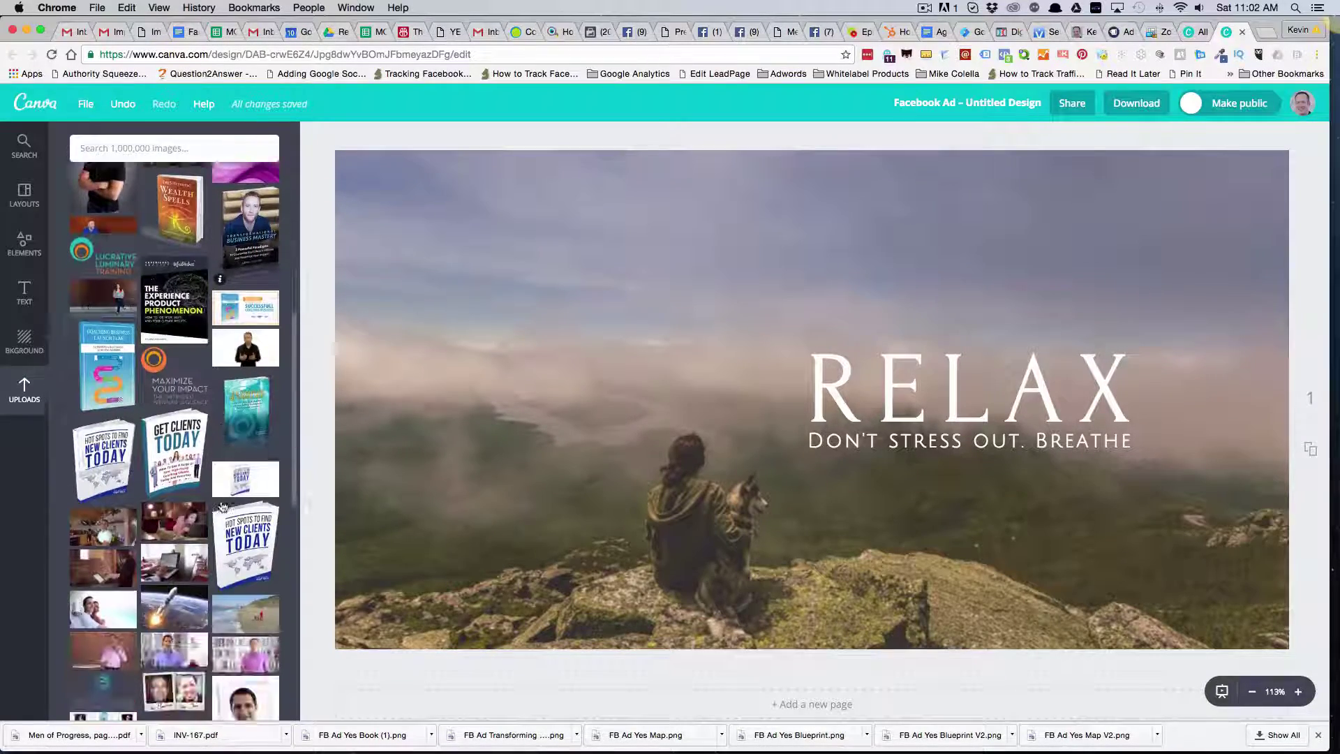
{"action": "scroll", "coordinate": [193, 471], "scroll_direction": "down", "scroll_amount": 1}
{"action": "scroll", "coordinate": [182, 456], "scroll_direction": "down", "scroll_amount": 1}
{"action": "left_click_drag", "start_coordinate": [174, 440], "coordinate": [1011, 438]}
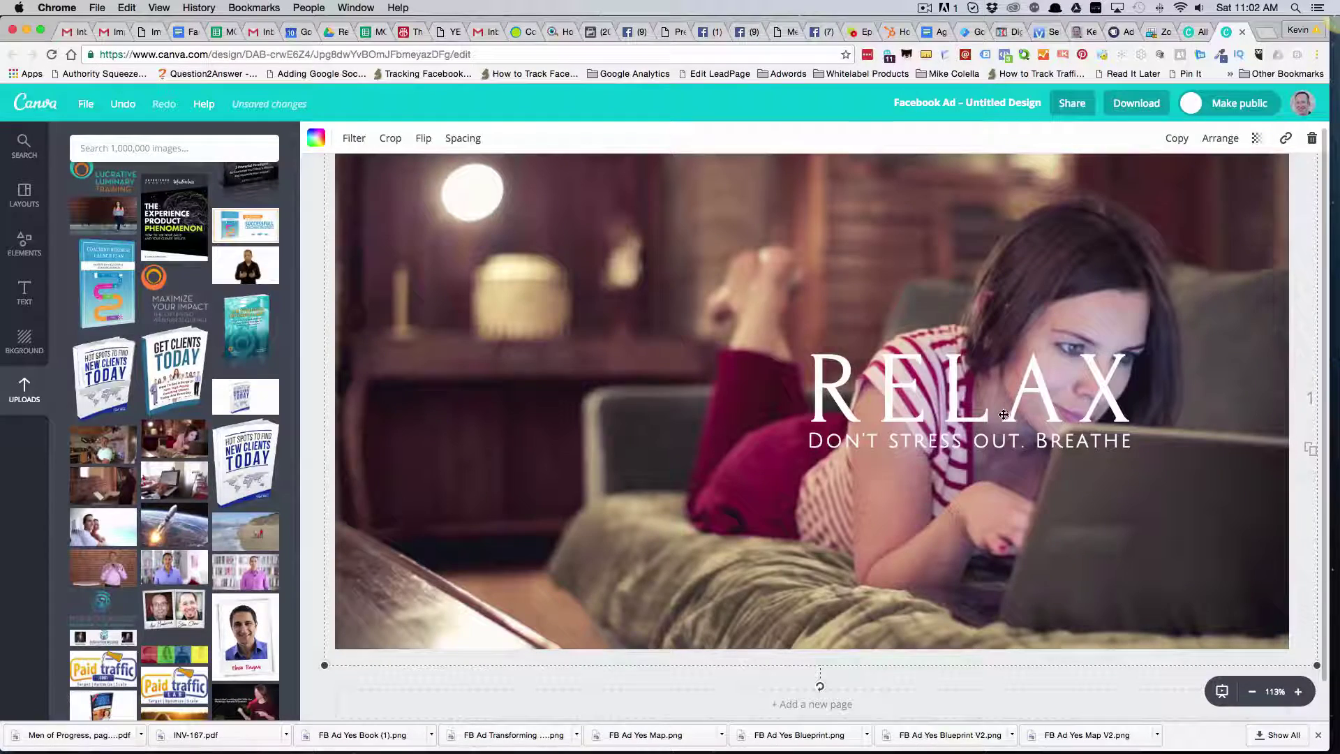
{"action": "left_click_drag", "start_coordinate": [1004, 415], "coordinate": [638, 291]}
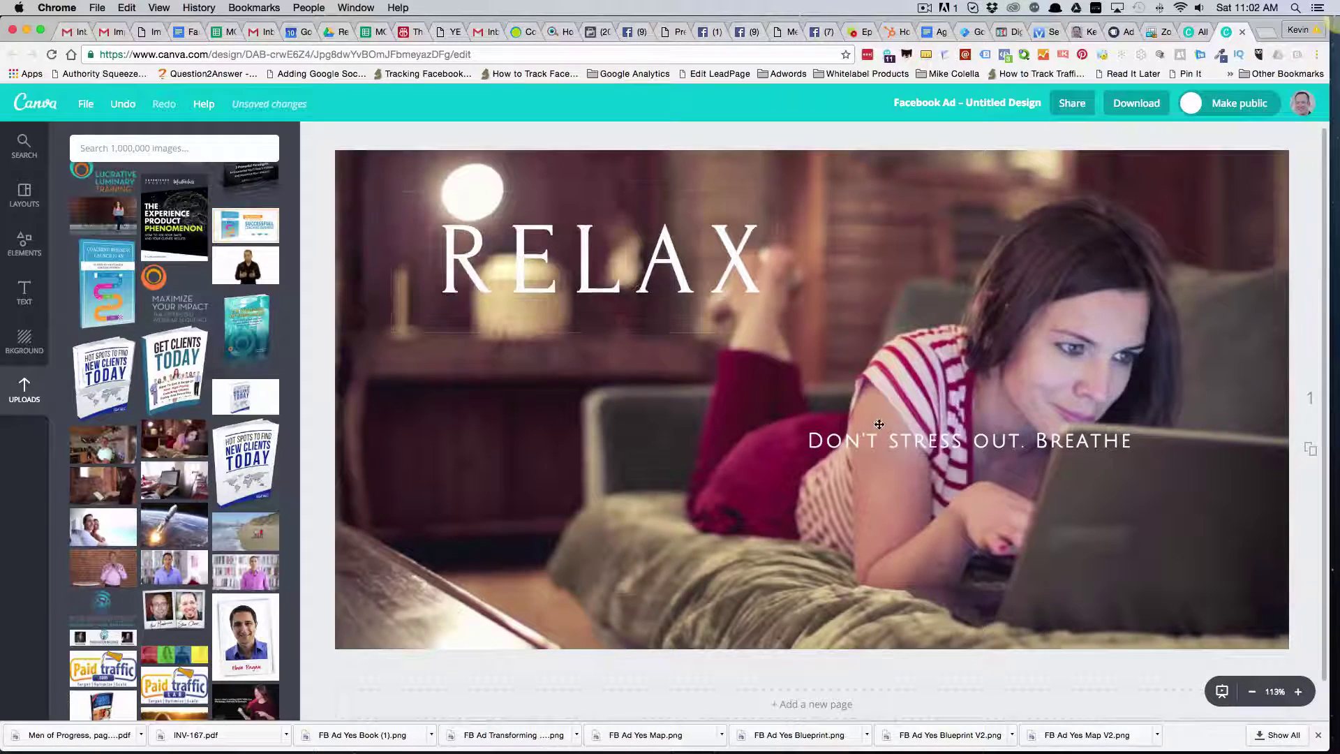
{"action": "left_click_drag", "start_coordinate": [892, 437], "coordinate": [528, 314]}
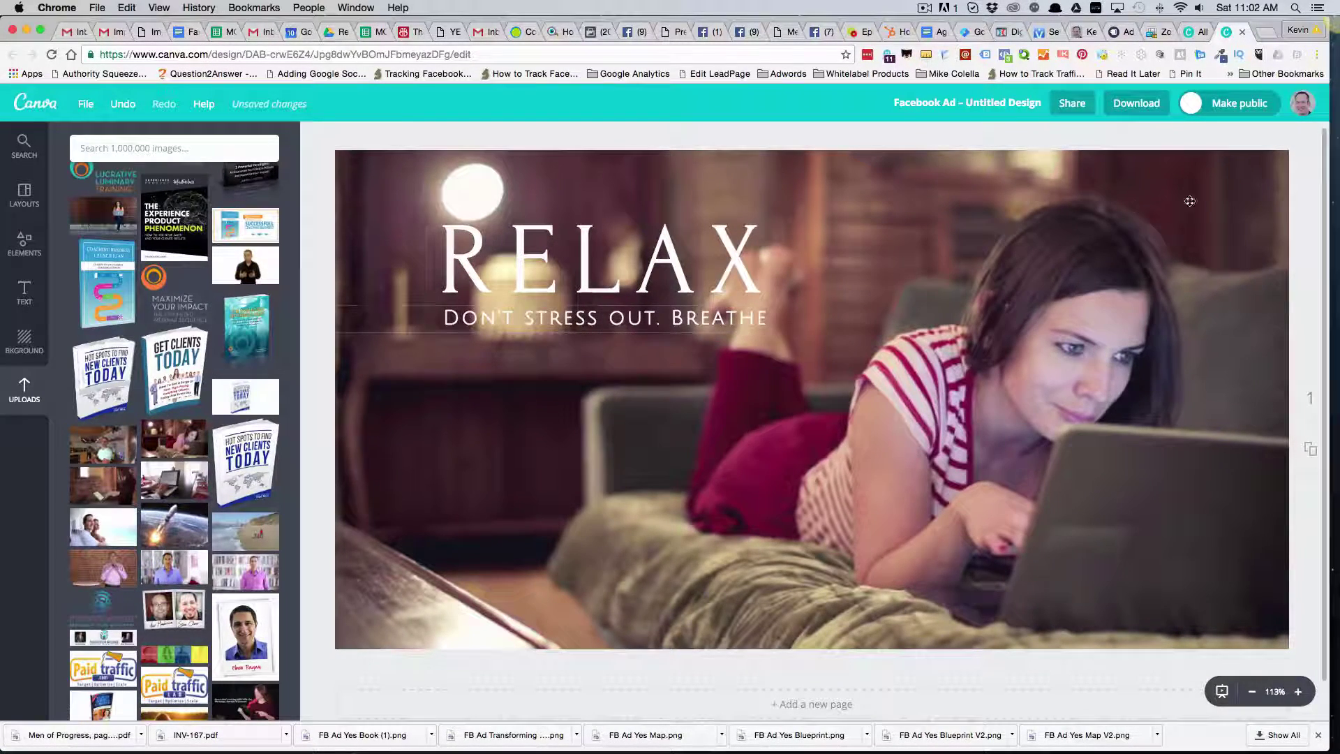